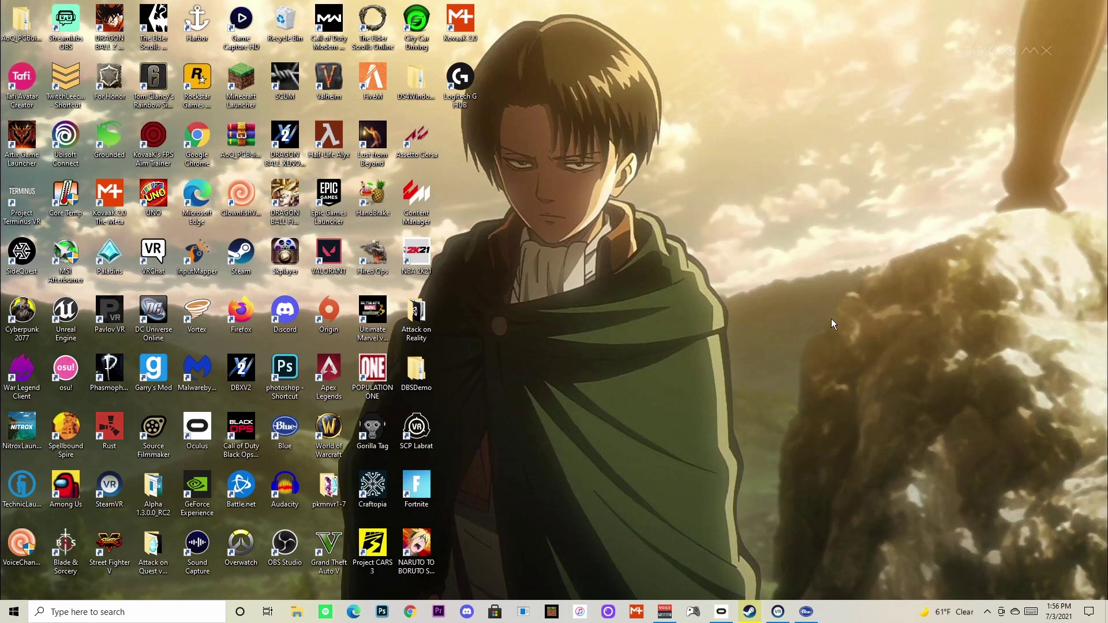
Launch VRChat from its desktop shortcut
{"action": "double_click", "coordinate": [149, 252]}
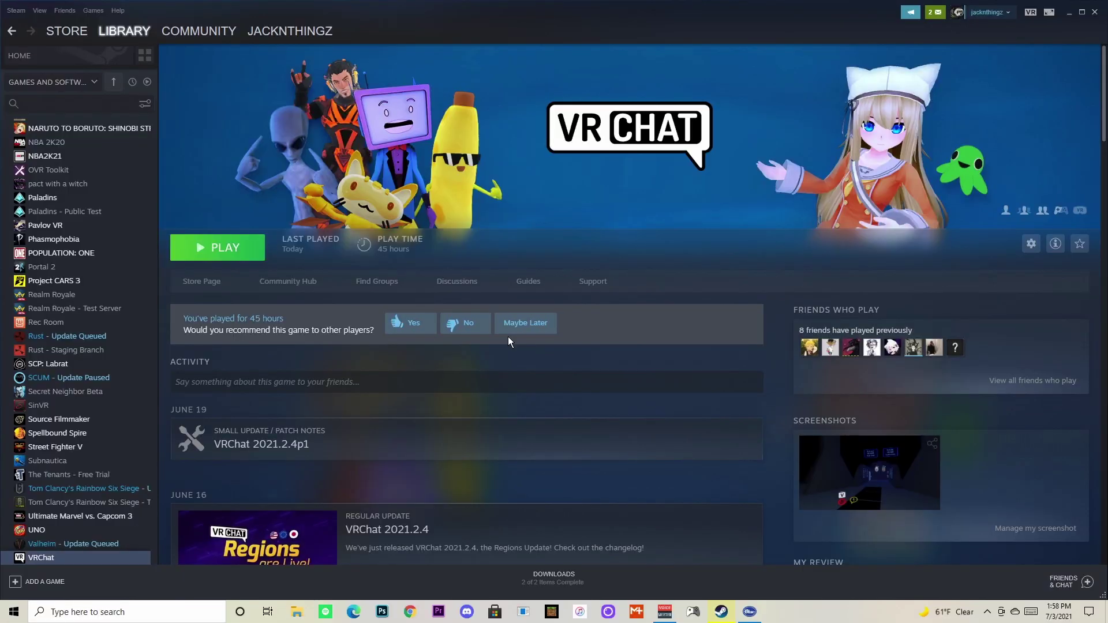
Browse VRChat's local files from its Steam Properties to open the install folder
{"action": "left_click", "coordinate": [1031, 245]}
{"action": "mouse_move", "coordinate": [1039, 291]}
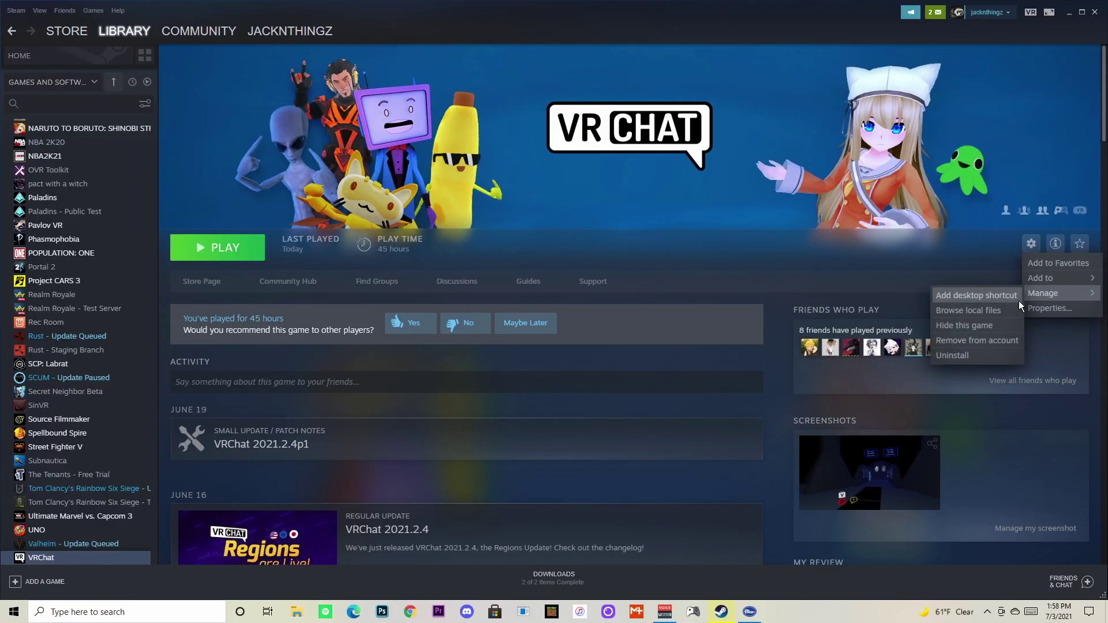
{"action": "left_click", "coordinate": [1057, 307]}
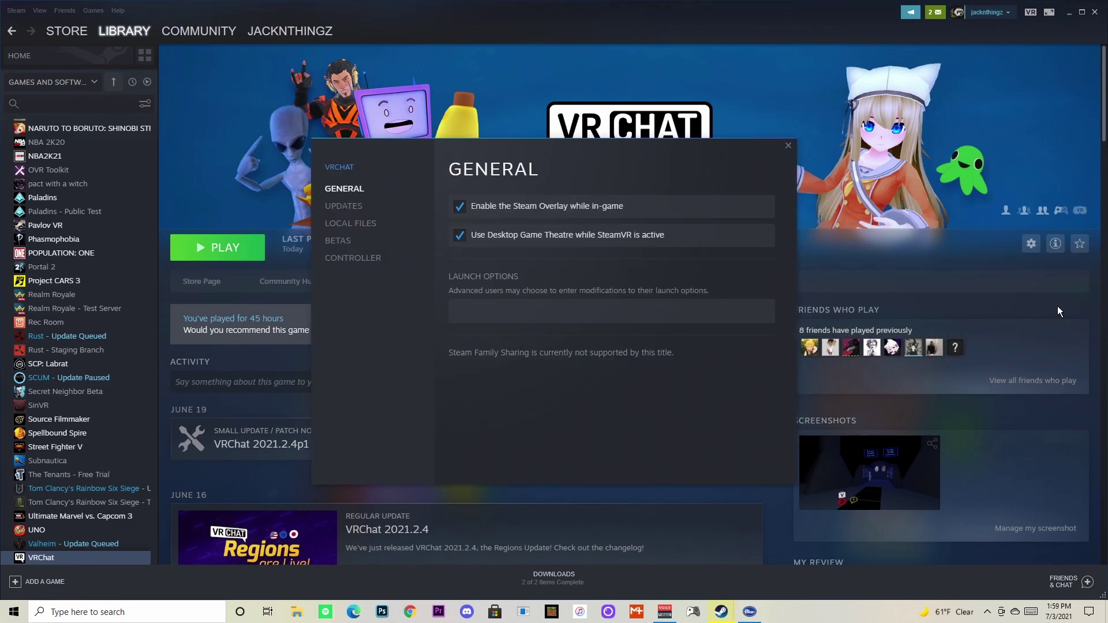
{"action": "left_click", "coordinate": [369, 224]}
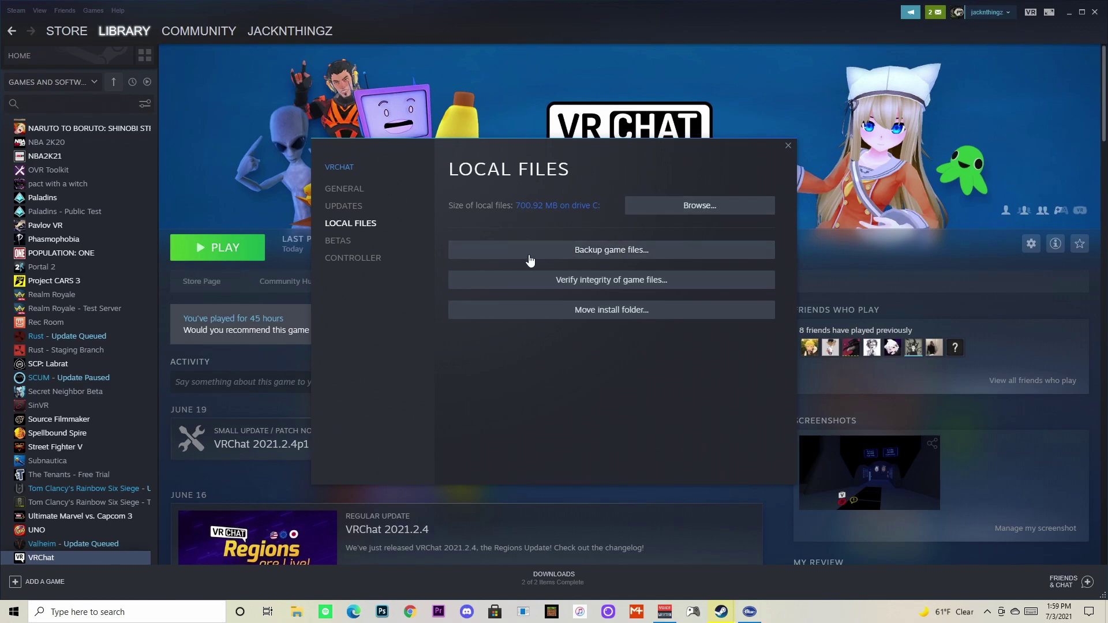
{"action": "left_click", "coordinate": [661, 208]}
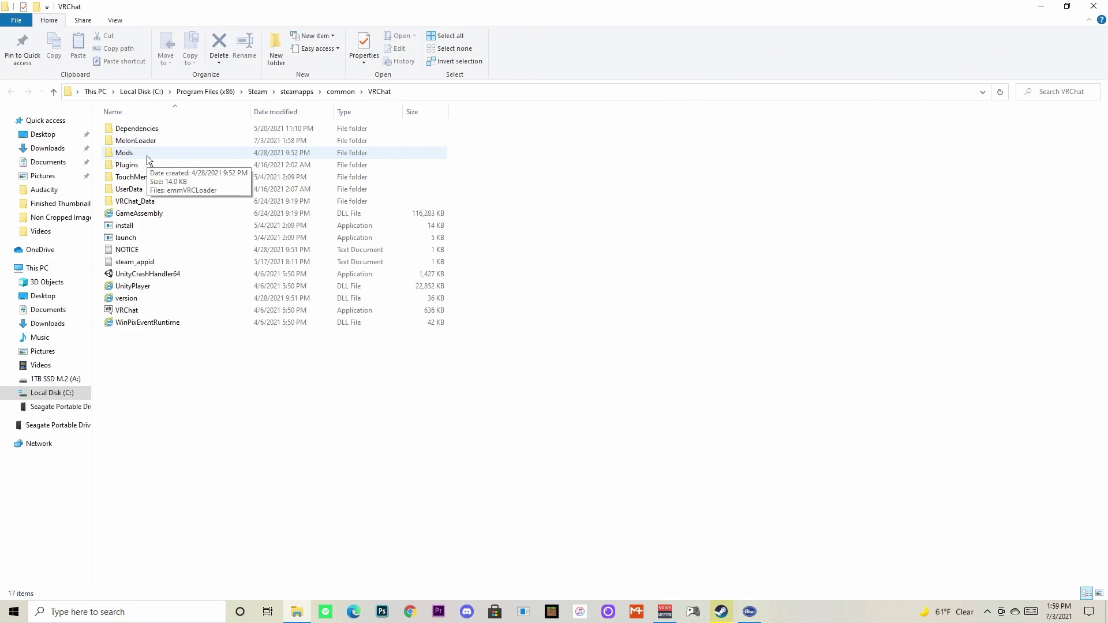
Delete the old MelonLoader and Mods folders from the VRChat folder
{"action": "left_click", "coordinate": [165, 155]}
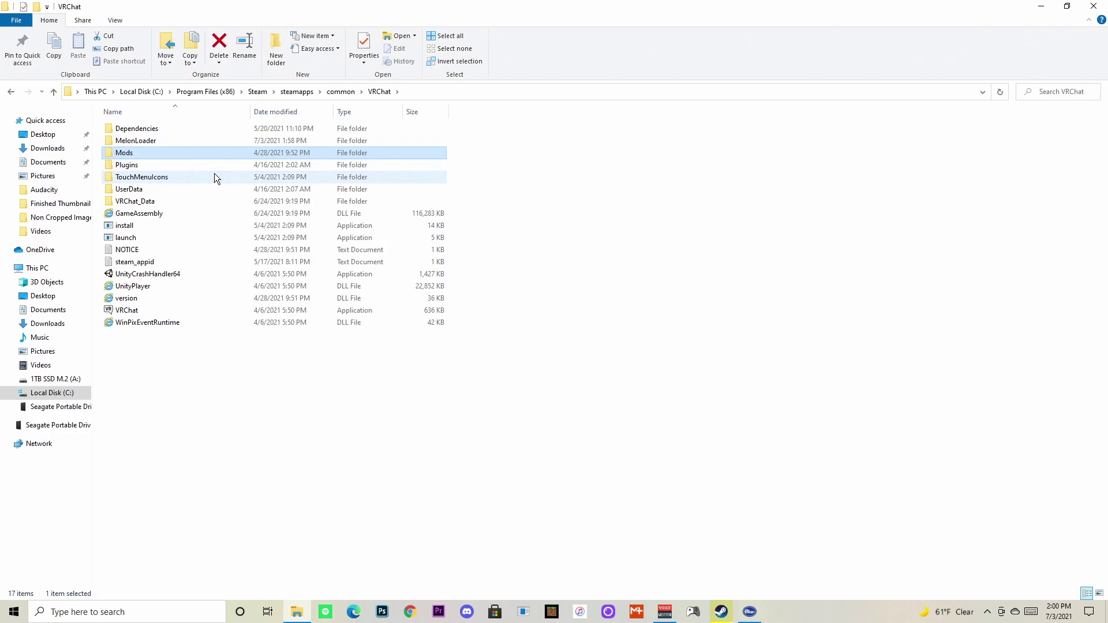
{"action": "left_click", "coordinate": [197, 141]}
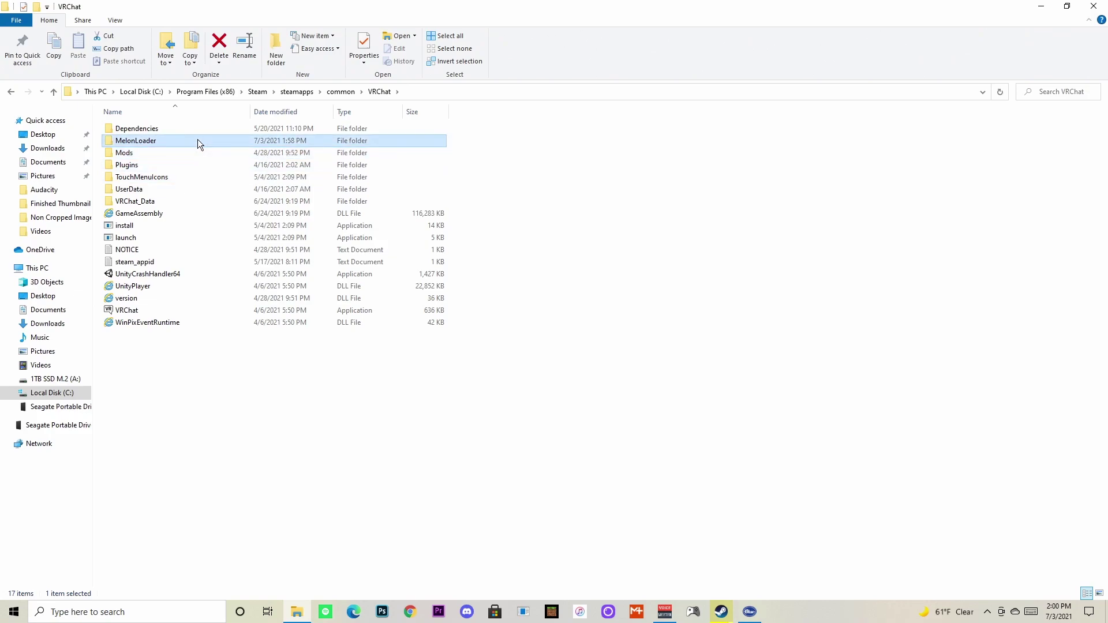
{"action": "right_click", "coordinate": [198, 141]}
{"action": "left_click", "coordinate": [231, 381]}
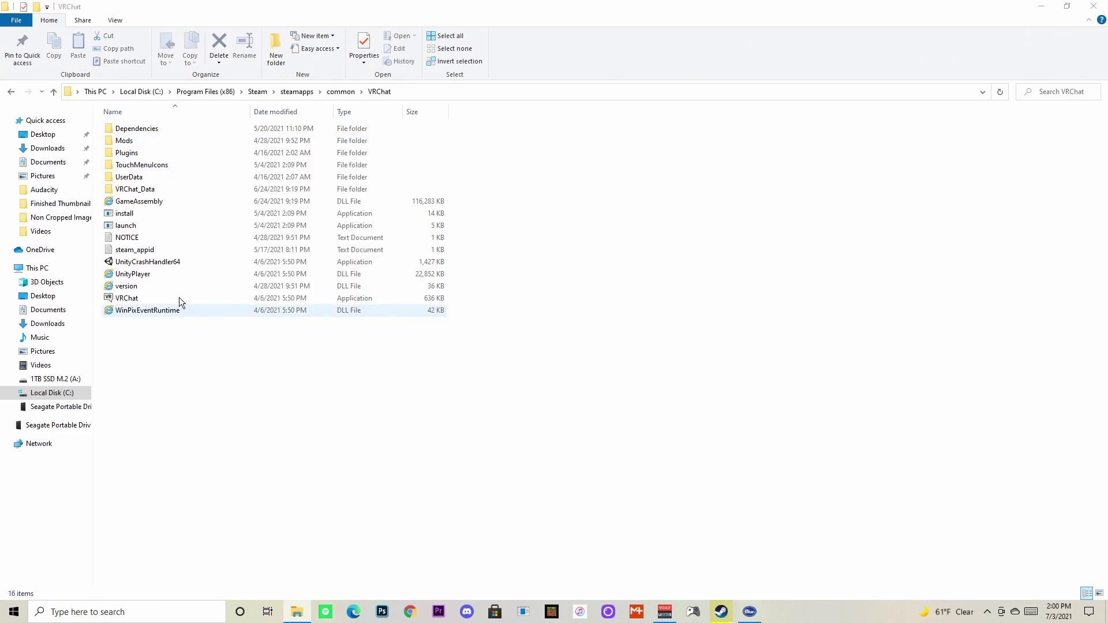
{"action": "double_click", "coordinate": [143, 144]}
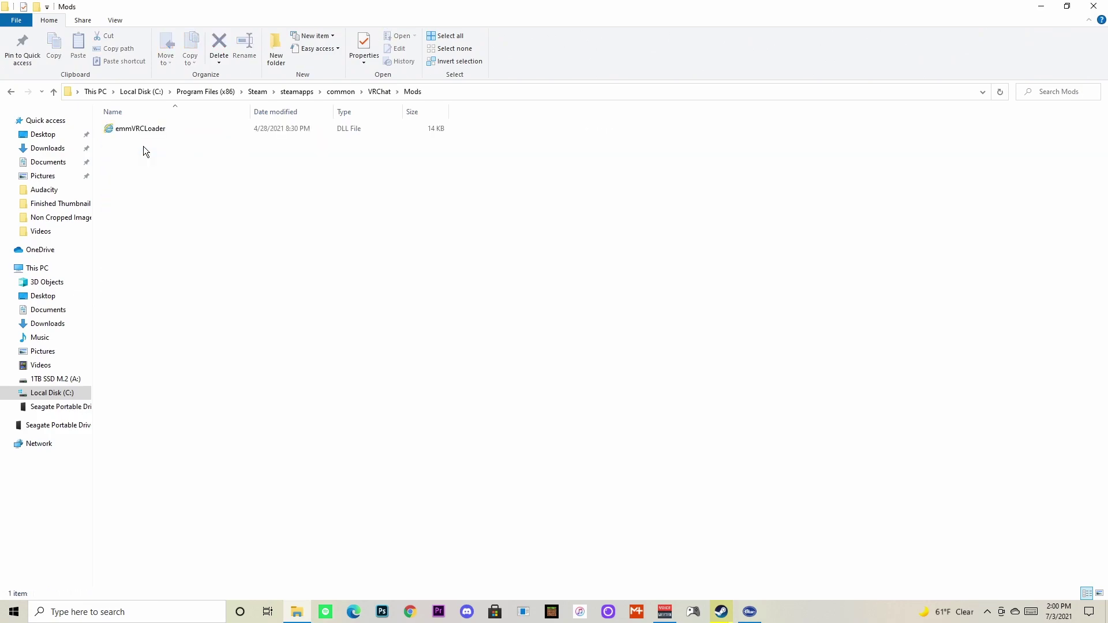
{"action": "left_click", "coordinate": [382, 95]}
{"action": "right_click", "coordinate": [196, 140]}
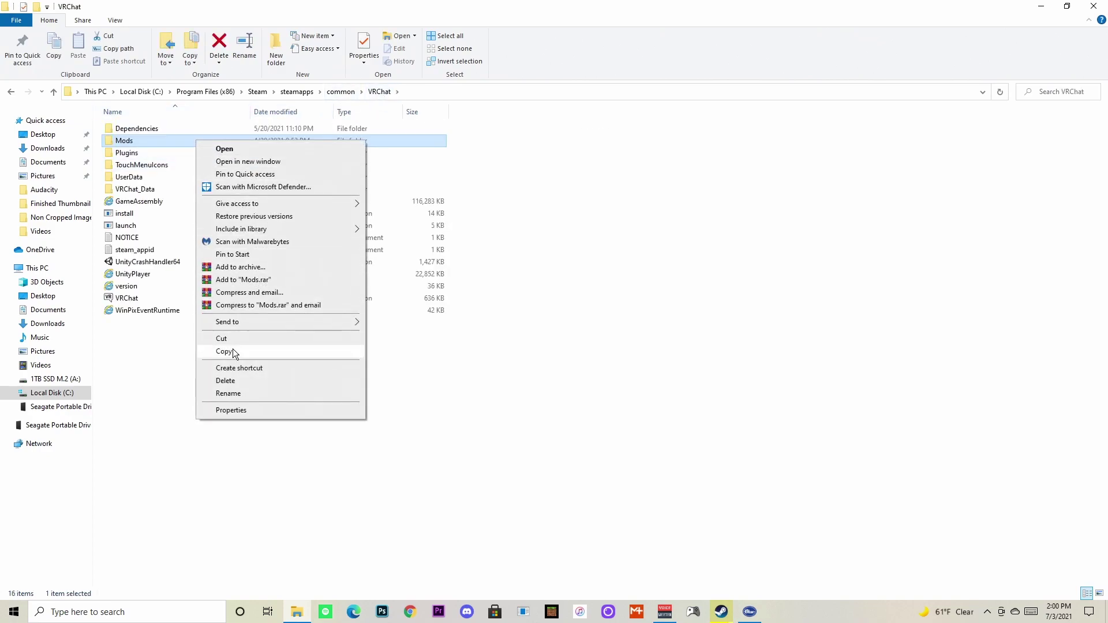
{"action": "left_click", "coordinate": [236, 380]}
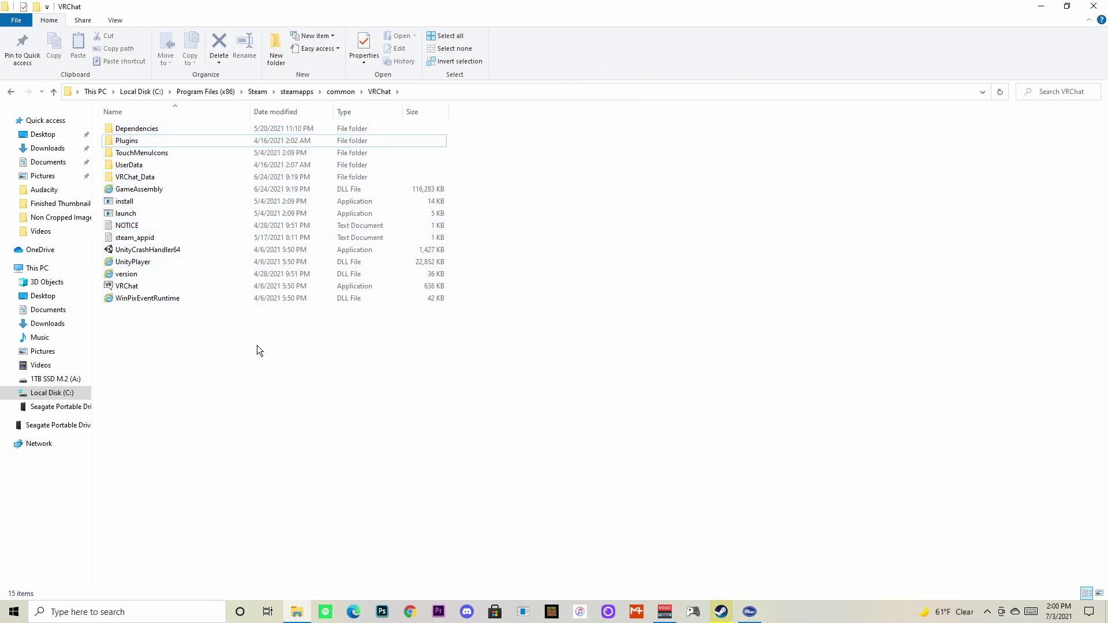
Create a new empty folder named 'Mods' in the VRChat folder
{"action": "right_click", "coordinate": [237, 367]}
{"action": "mouse_move", "coordinate": [312, 512]}
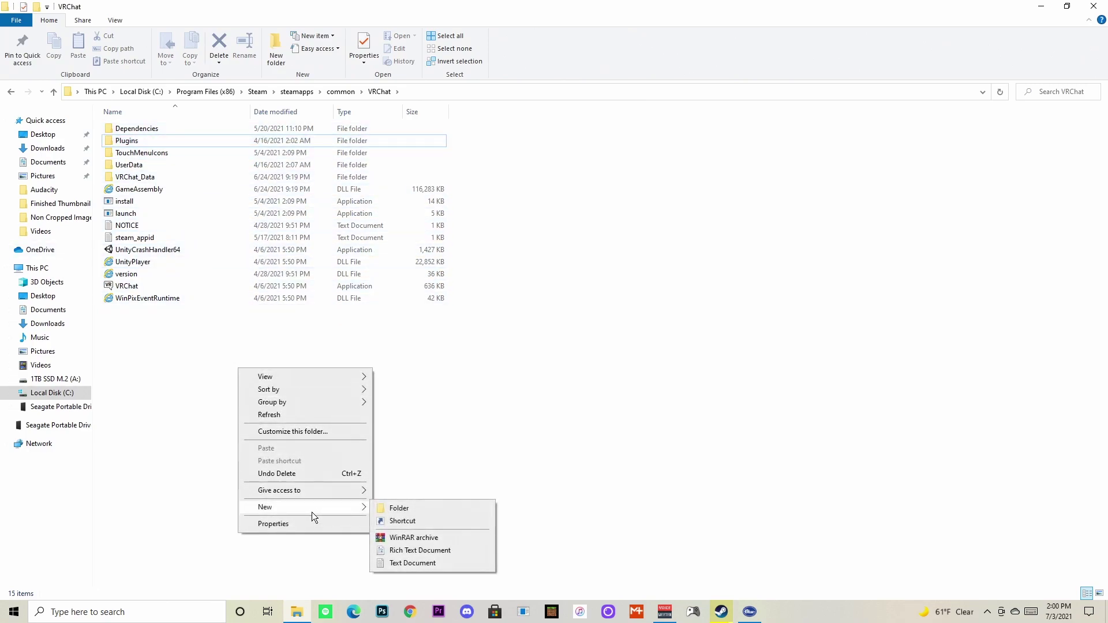
{"action": "left_click", "coordinate": [390, 509]}
{"action": "type", "text": "Mods"}
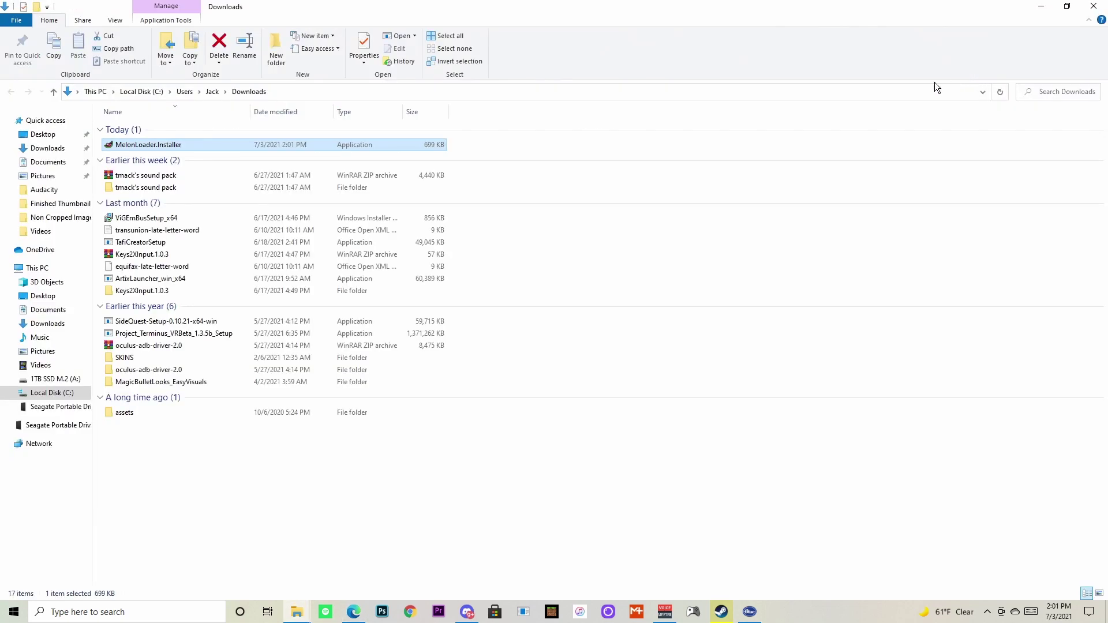
Run MelonLoader.Installer, select VRChat.exe as the game and install MelonLoader v0.4.0
{"action": "double_click", "coordinate": [302, 144]}
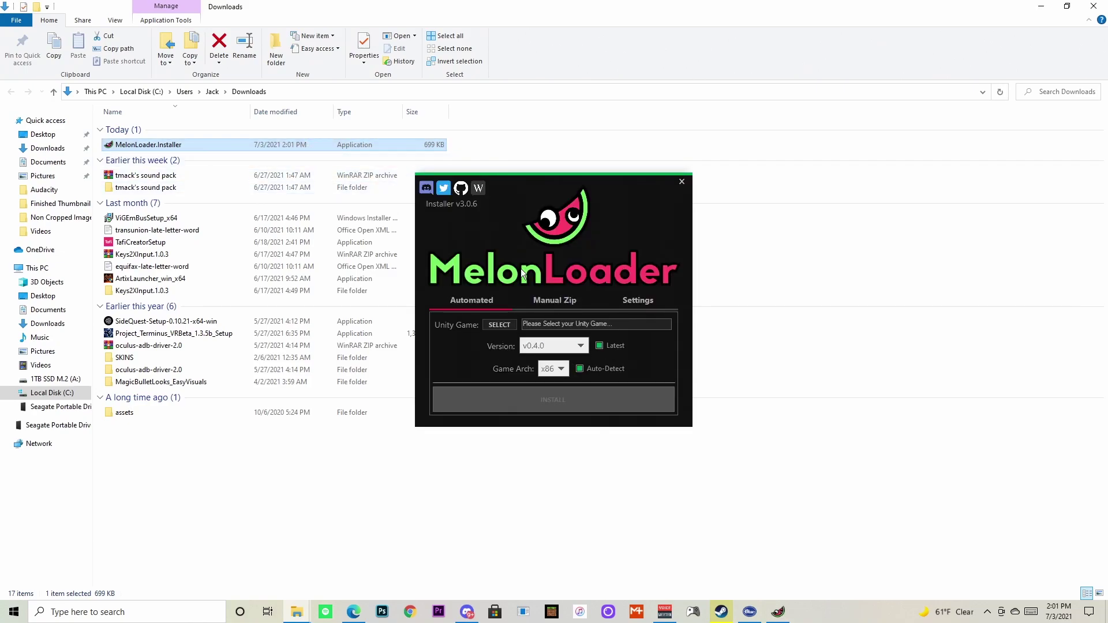
{"action": "left_click", "coordinate": [506, 324]}
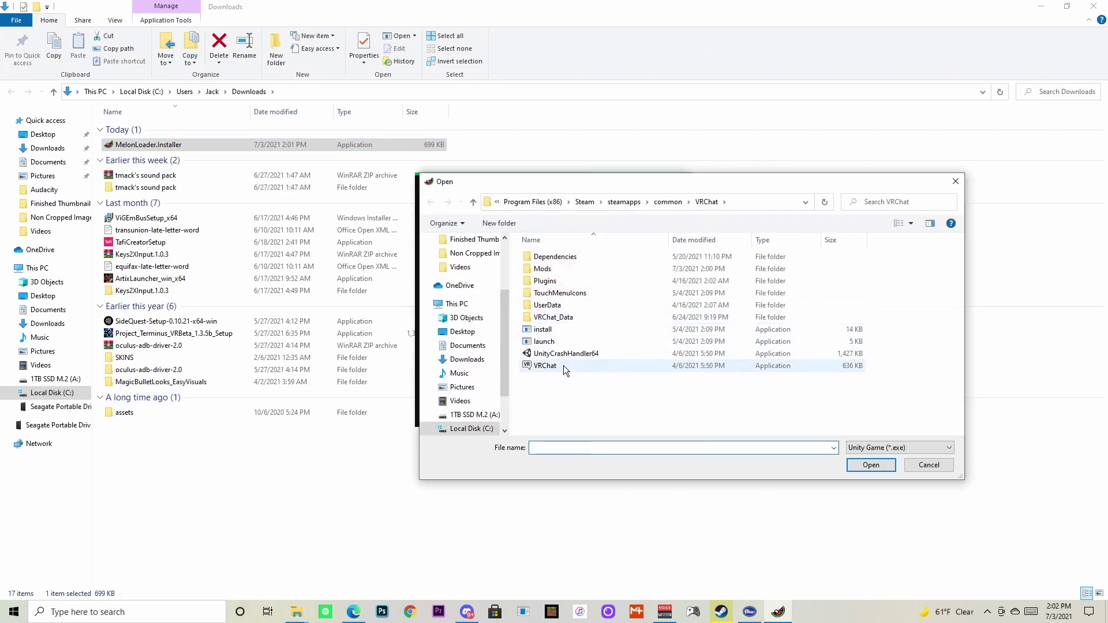
{"action": "double_click", "coordinate": [563, 366]}
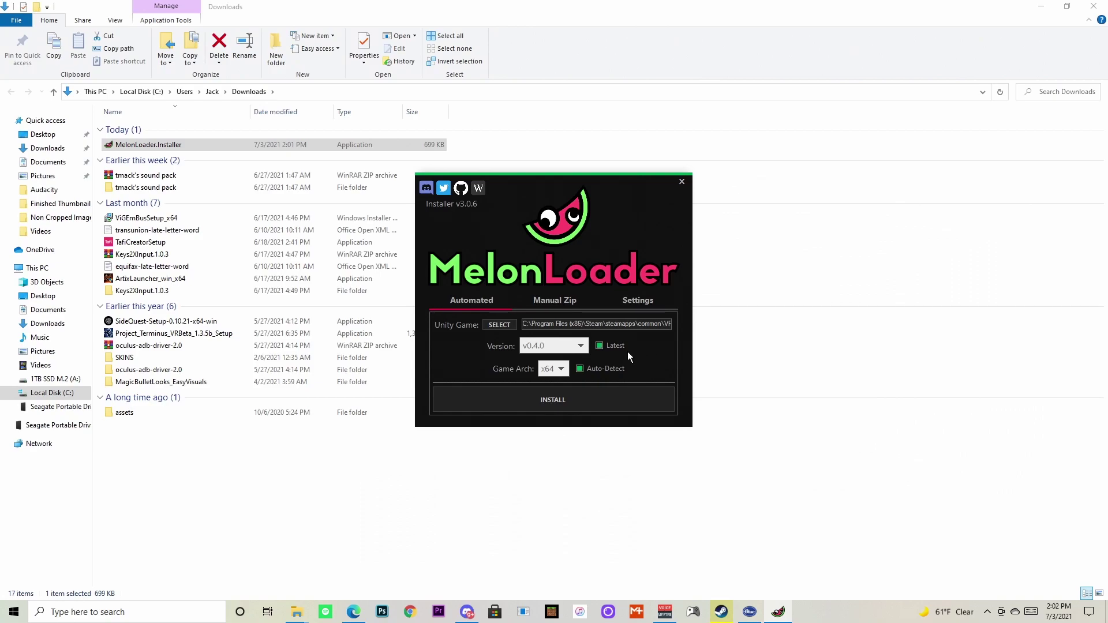
{"action": "left_click", "coordinate": [550, 403]}
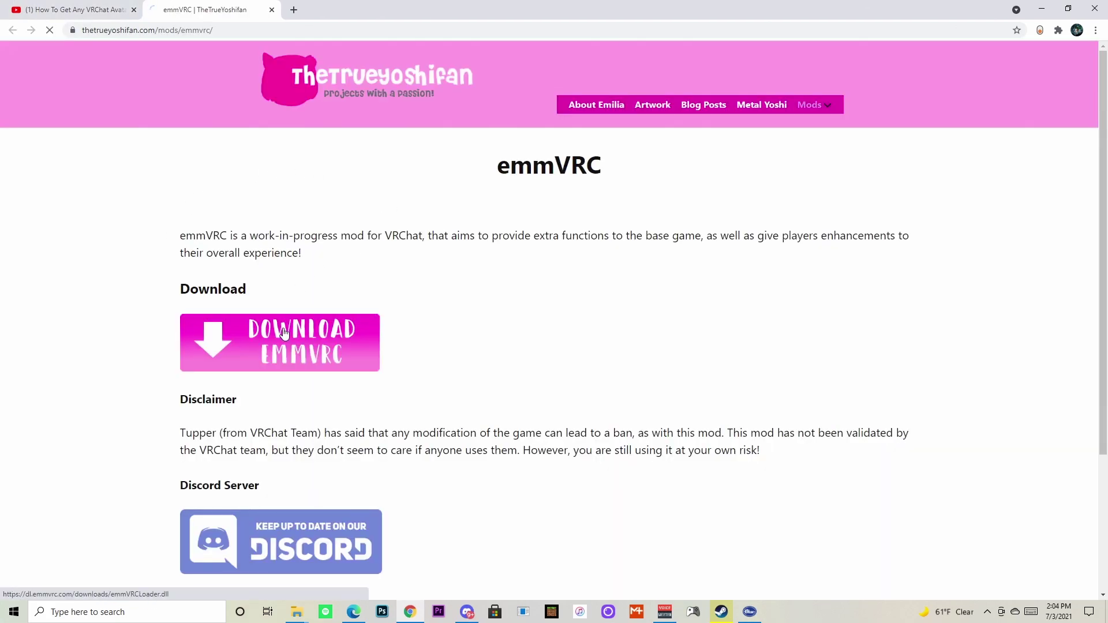
Download emmVRCLoader.dll and keep it despite Chrome's harmful-file warning
{"action": "left_click", "coordinate": [283, 333]}
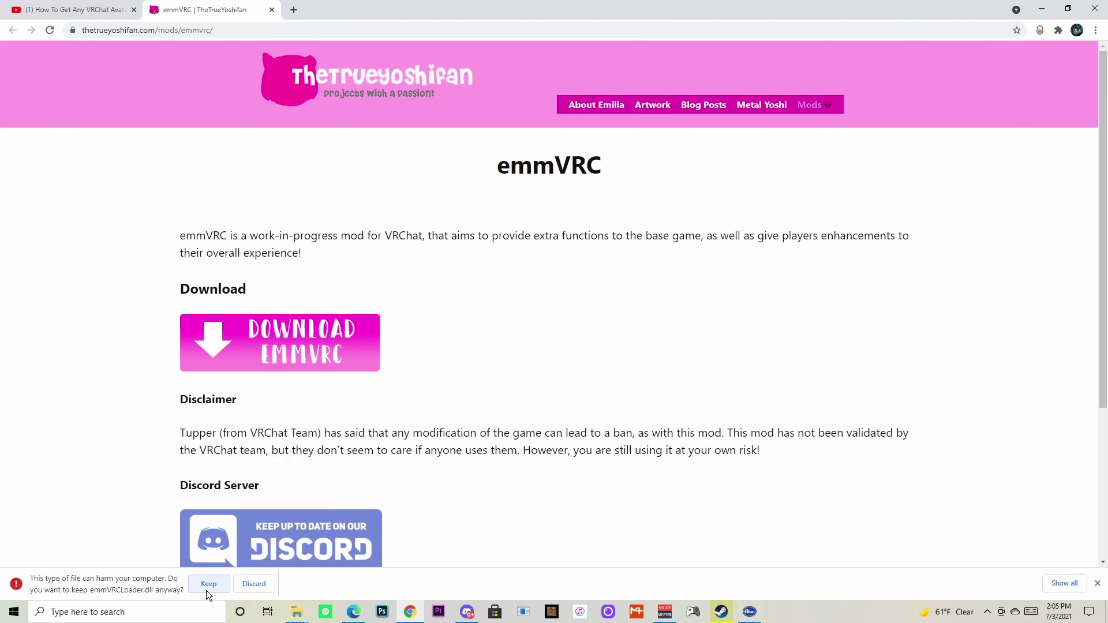
{"action": "left_click", "coordinate": [206, 583]}
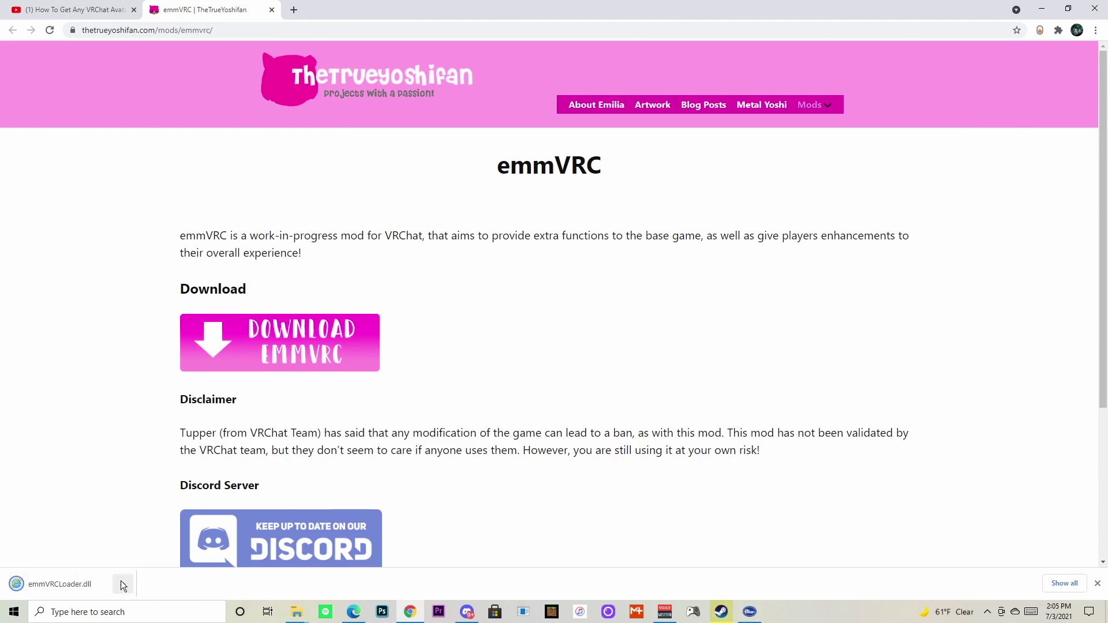
Show emmVRCLoader in its Downloads folder and clear Chrome, Discord and extra windows away
{"action": "left_click", "coordinate": [125, 583]}
{"action": "left_click", "coordinate": [136, 549]}
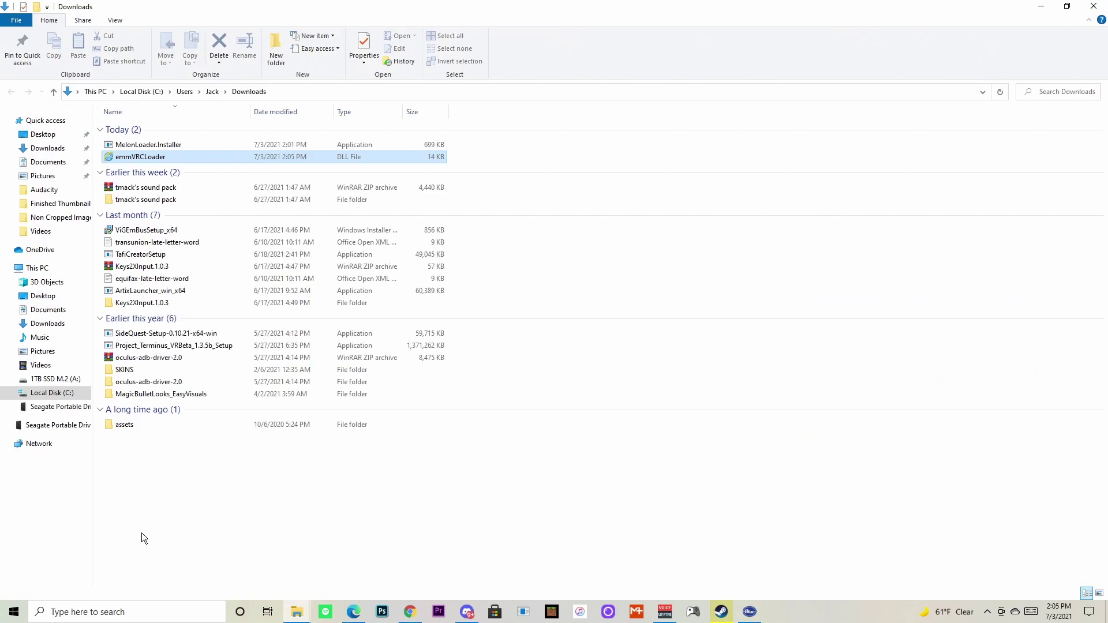
{"action": "left_click", "coordinate": [1033, 10]}
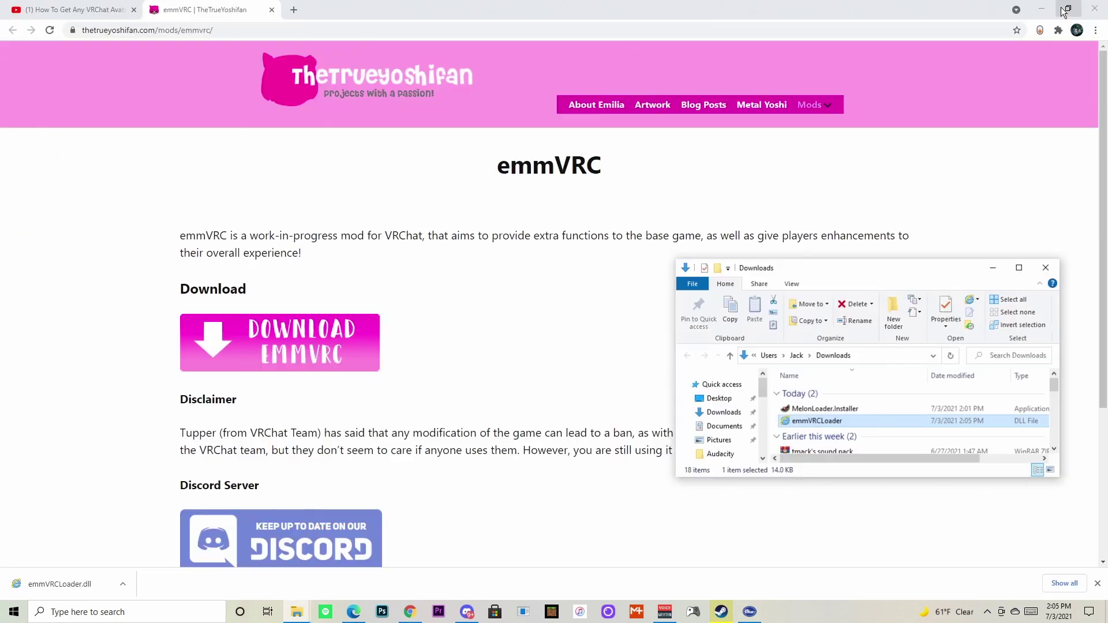
{"action": "left_click", "coordinate": [1033, 9]}
{"action": "left_click", "coordinate": [1072, 9]}
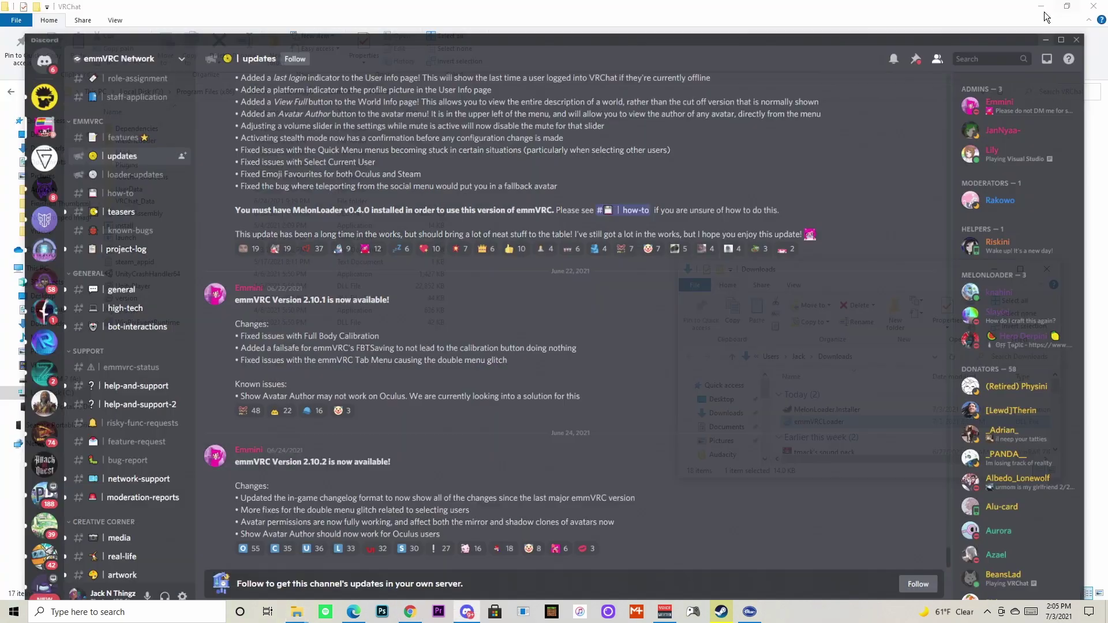
{"action": "left_click", "coordinate": [1093, 7]}
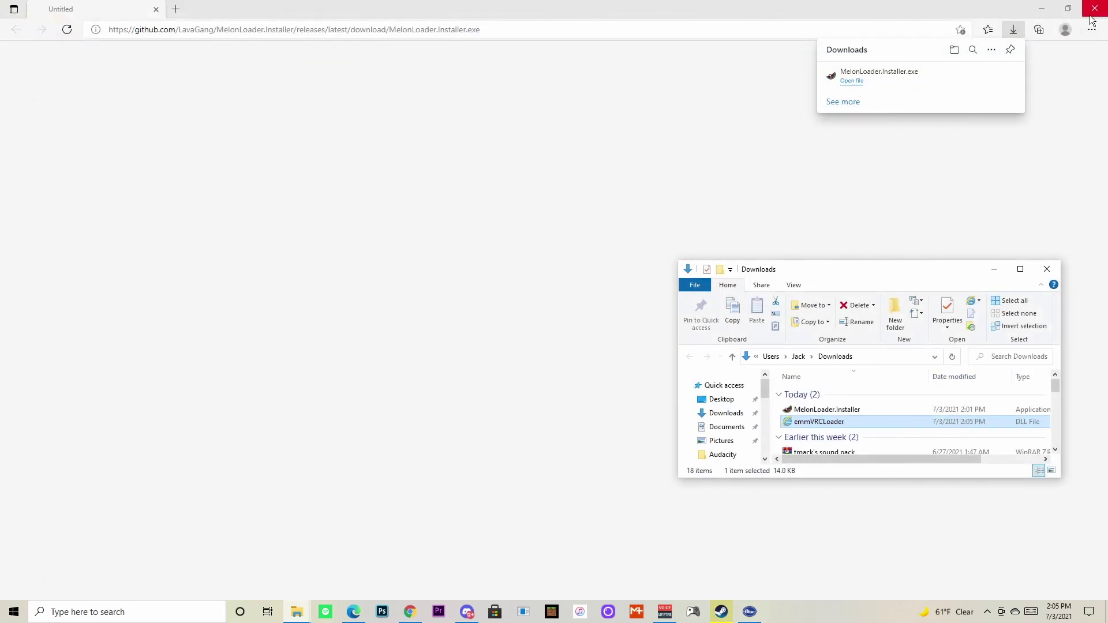
{"action": "left_click", "coordinate": [1094, 8]}
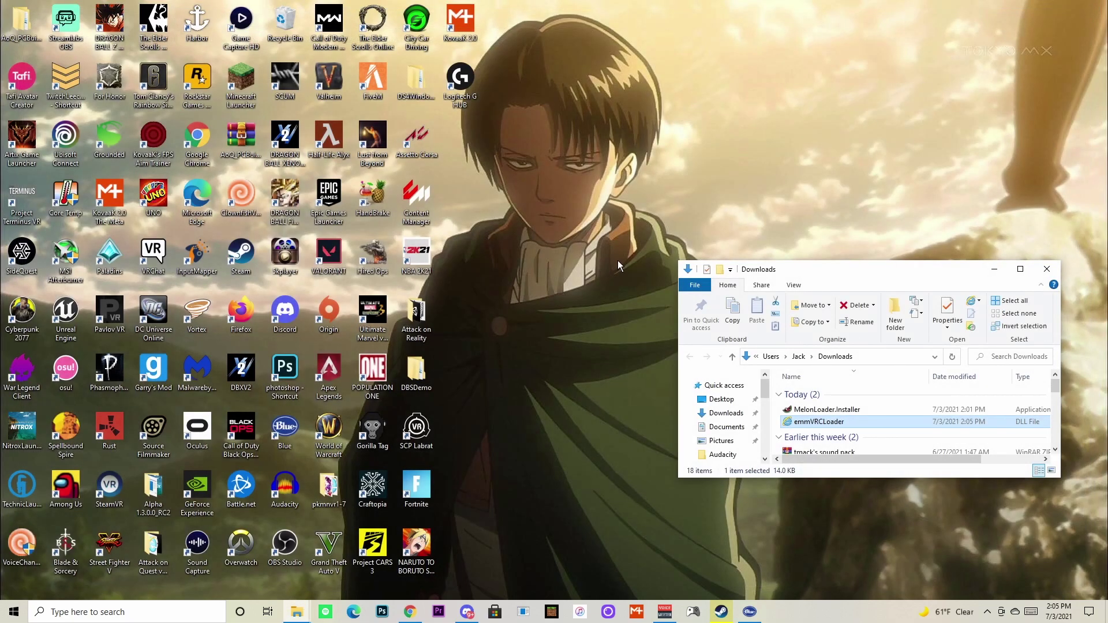
Move emmVRCLoader from Downloads into VRChat's Mods folder and confirm it arrived
{"action": "key", "text": "super+e"}
{"action": "left_click", "coordinate": [272, 365]}
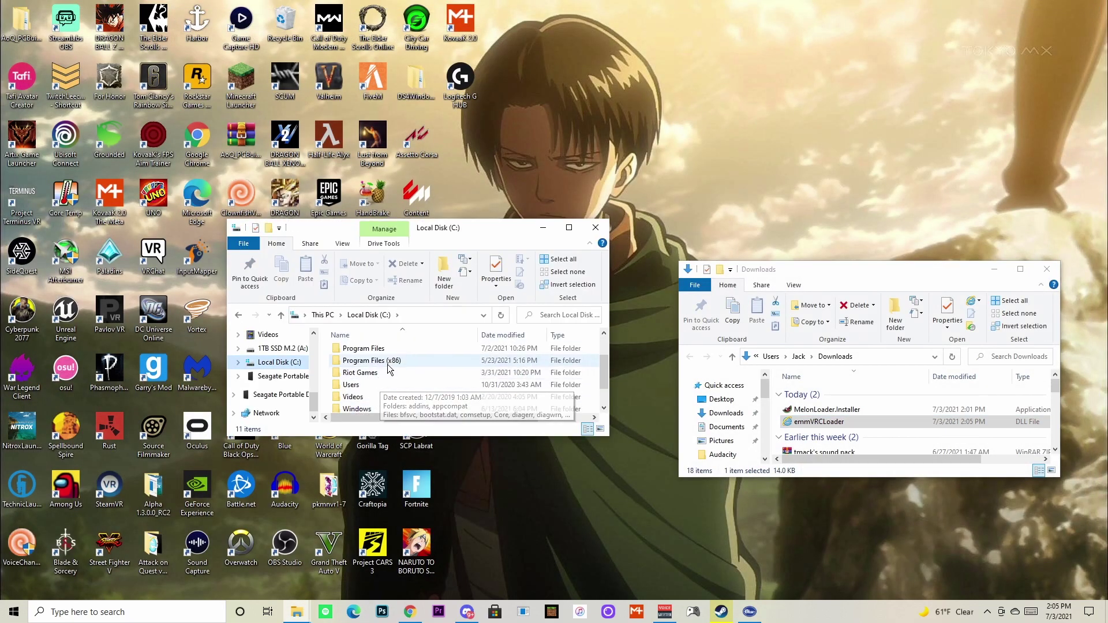
{"action": "double_click", "coordinate": [390, 367]}
{"action": "mouse_move", "coordinate": [819, 422]}
{"action": "left_mouse_down"}
{"action": "mouse_move", "coordinate": [641, 309]}
{"action": "mouse_move", "coordinate": [427, 380]}
{"action": "left_mouse_up"}
{"action": "double_click", "coordinate": [422, 377]}
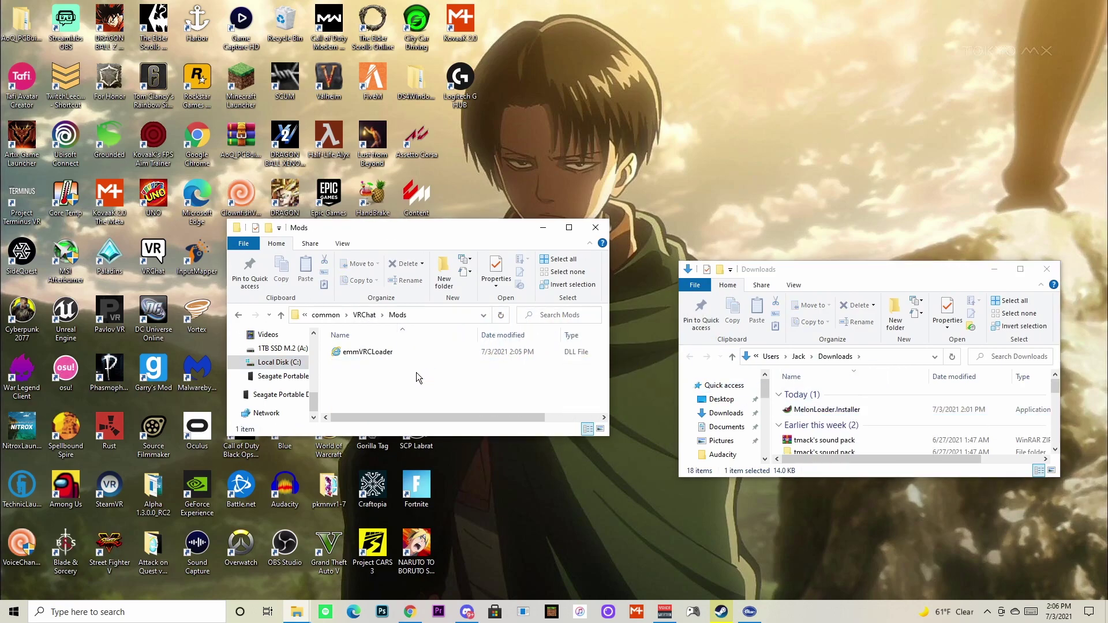
Launch VRChat from its game folder so MelonLoader loads emmVRCLoader
{"action": "left_click", "coordinate": [383, 352]}
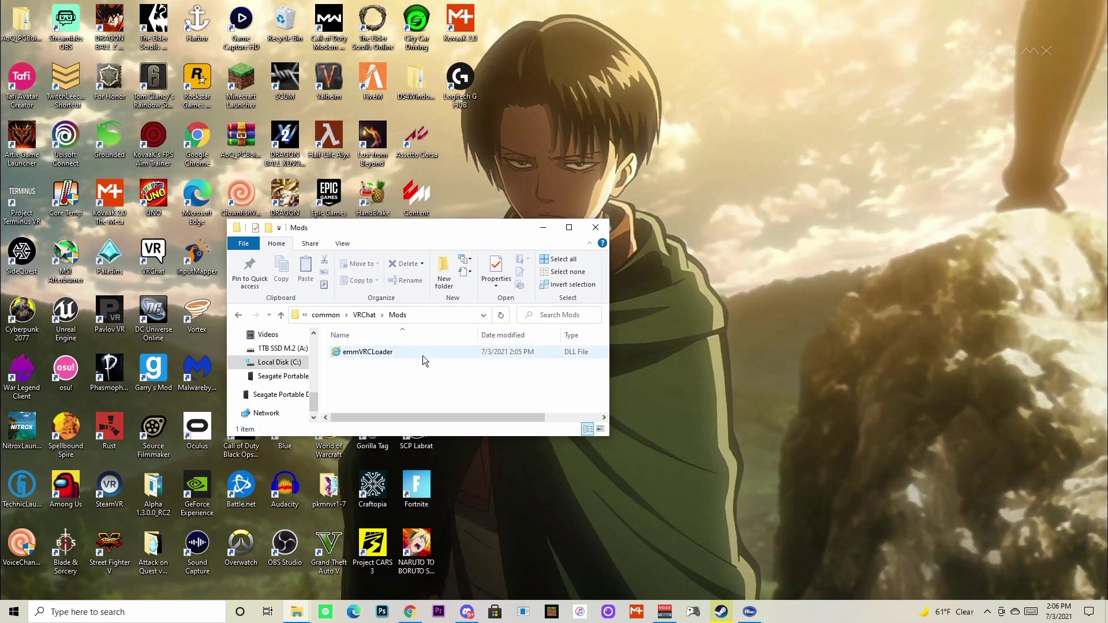
{"action": "left_click", "coordinate": [325, 314]}
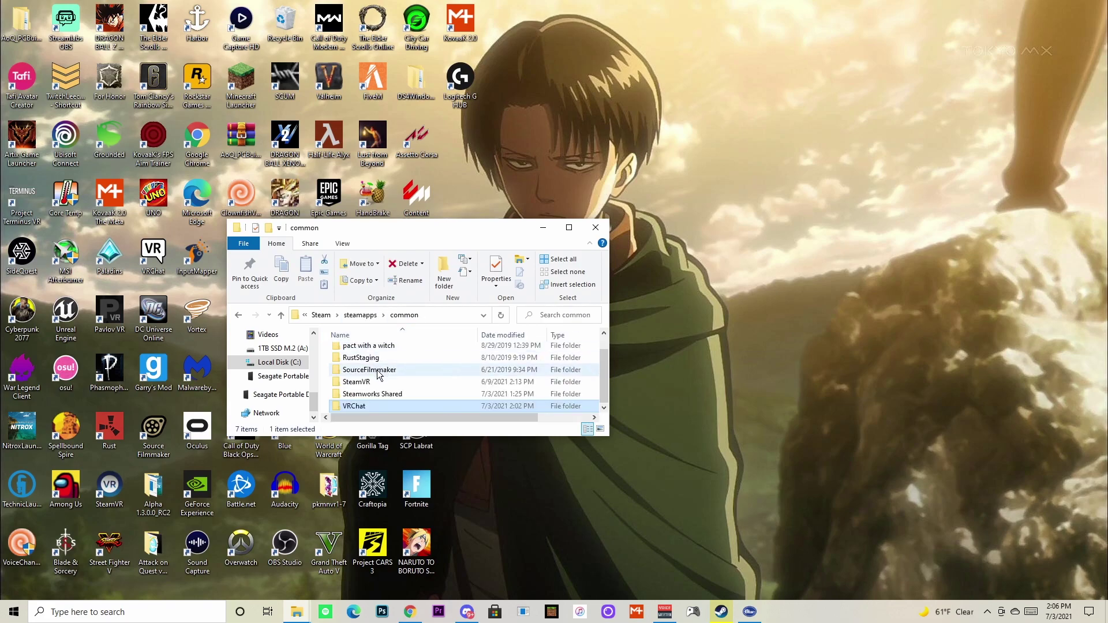
{"action": "double_click", "coordinate": [354, 406]}
{"action": "double_click", "coordinate": [153, 254]}
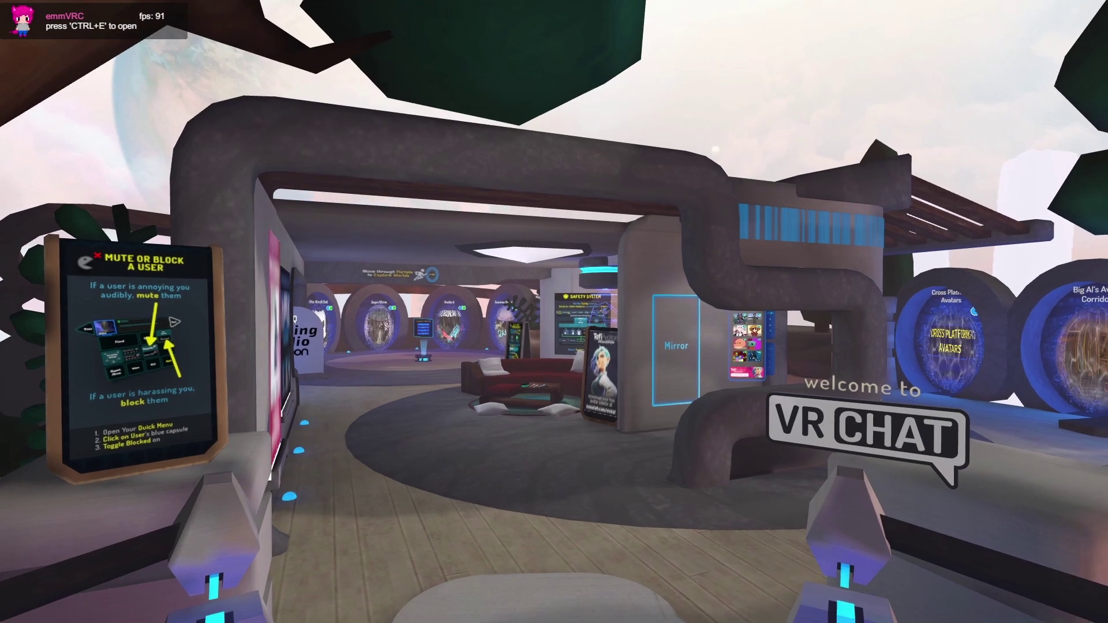
Walk to the hub Mirror with W and S, then bring up the Avatars menu with Esc
{"action": "key", "text": "w"}
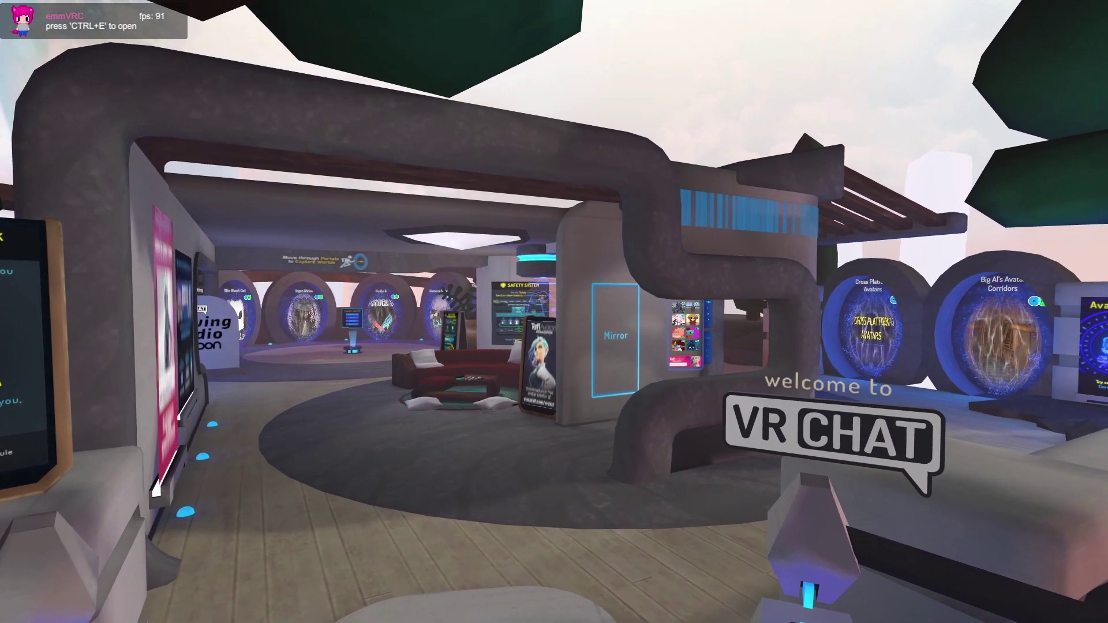
{"action": "key", "text": "w"}
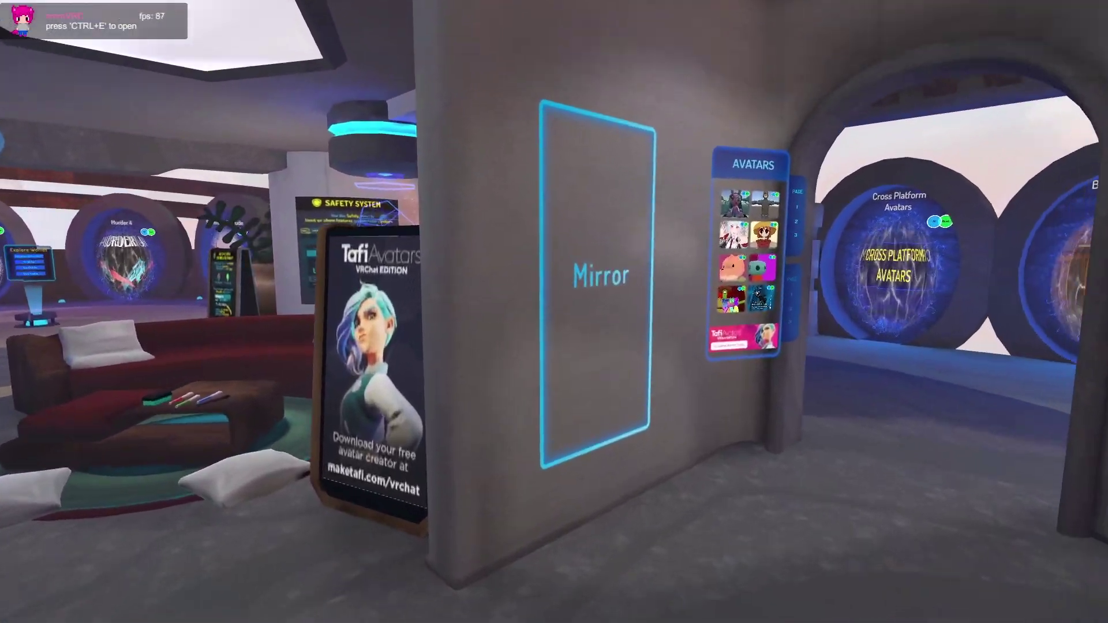
{"action": "key", "text": "s"}
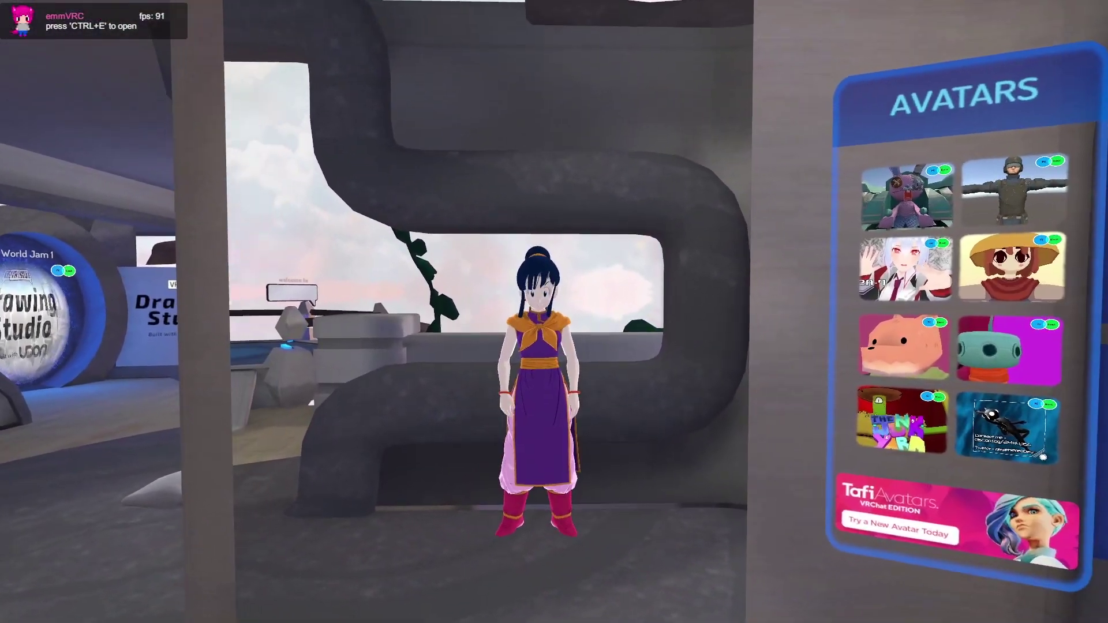
{"action": "key", "text": "Escape"}
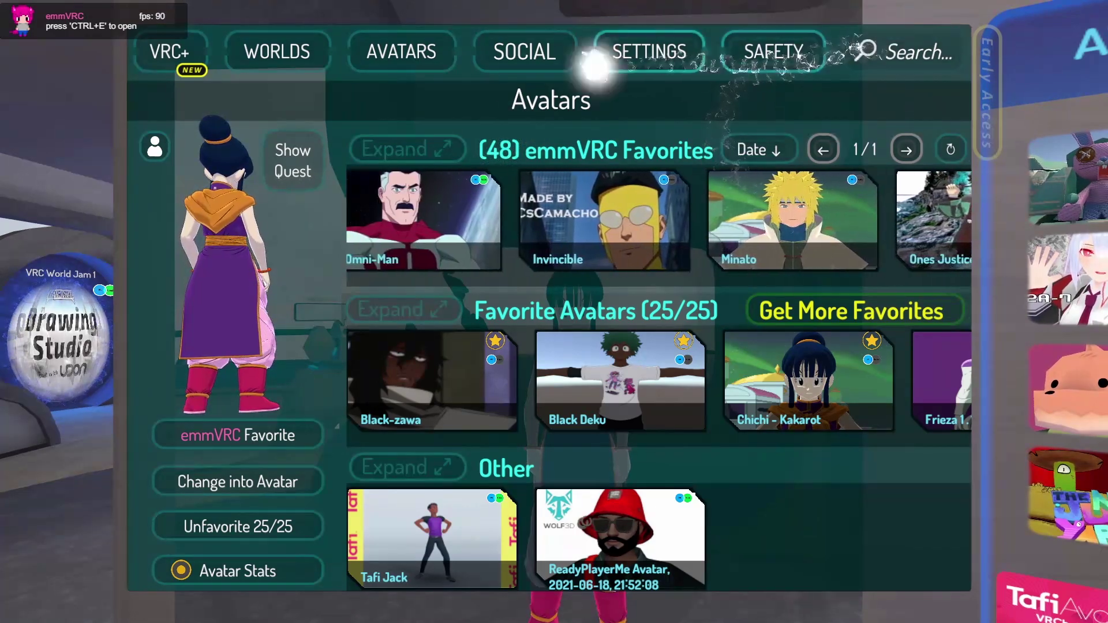
Search avatars for 'dababy'
{"action": "left_click", "coordinate": [909, 51]}
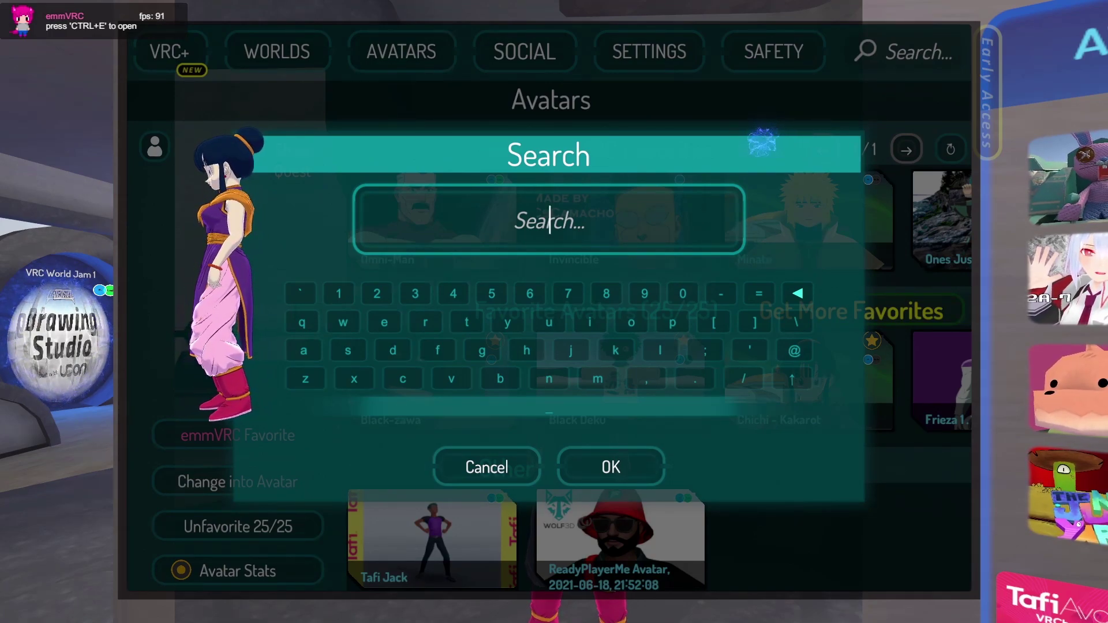
{"action": "type", "text": "dababy"}
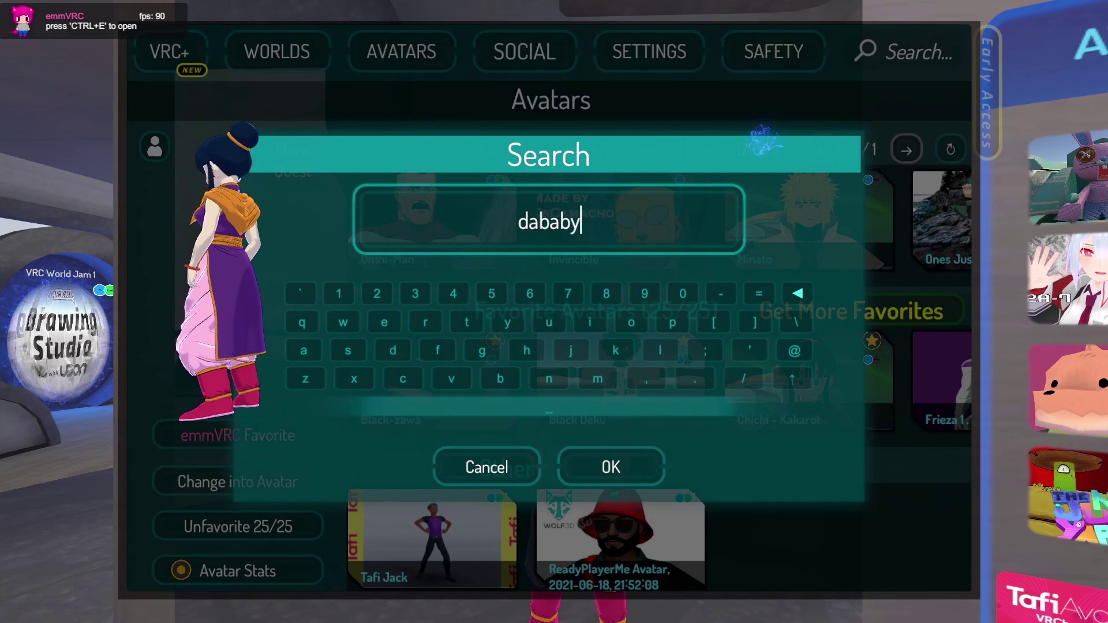
{"action": "key", "text": "Return"}
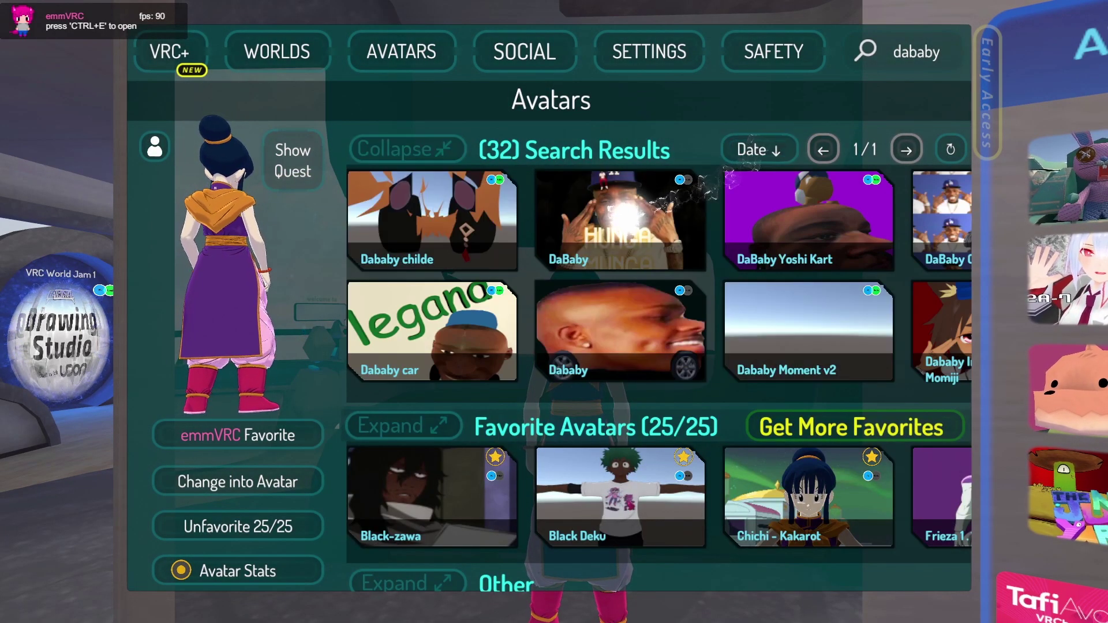
Preview the DaBaby avatar and another of the 32 search results
{"action": "left_click", "coordinate": [623, 216]}
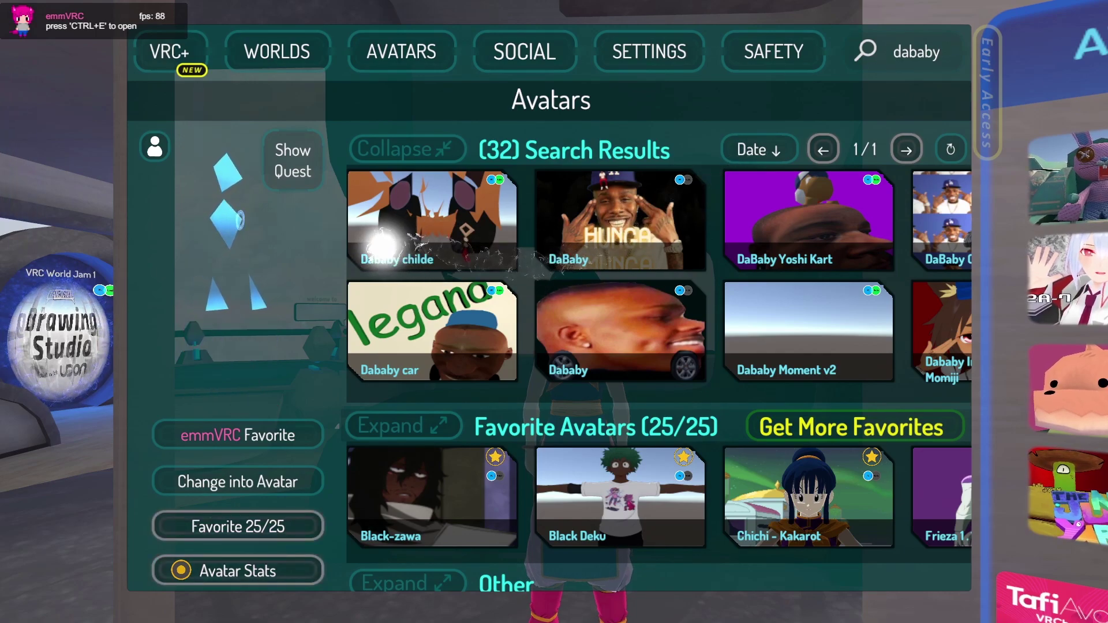
{"action": "mouse_move", "coordinate": [664, 277]}
{"action": "left_mouse_down"}
{"action": "mouse_move", "coordinate": [440, 292]}
{"action": "mouse_move", "coordinate": [595, 321]}
{"action": "left_mouse_up"}
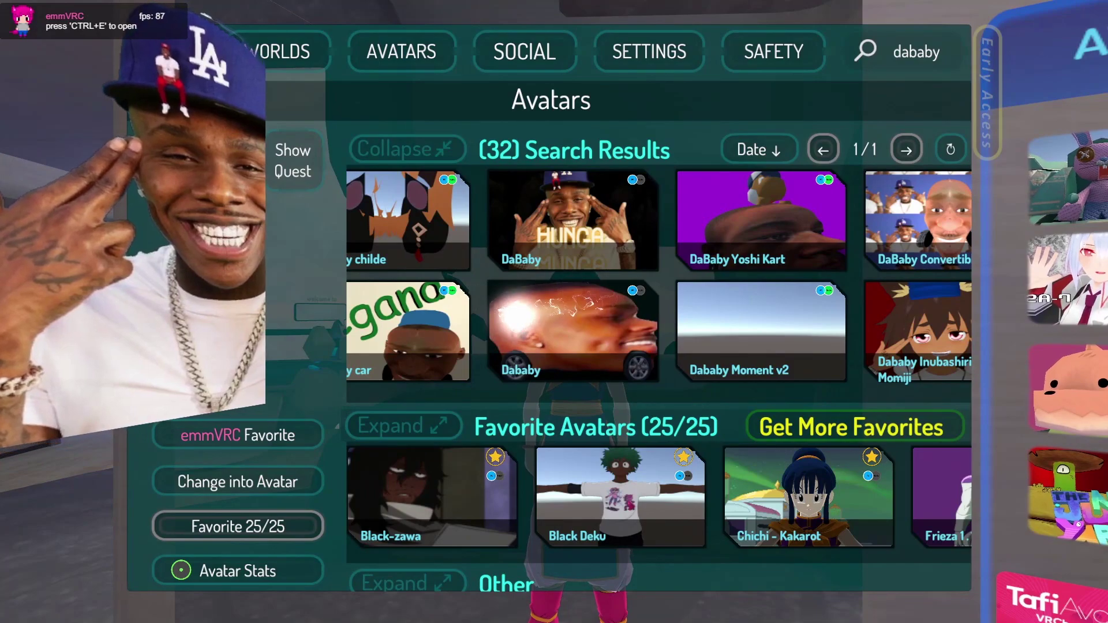
{"action": "left_click_drag", "start_coordinate": [508, 315], "coordinate": [661, 314]}
{"action": "scroll", "coordinate": [555, 301], "scroll_direction": "right", "scroll_amount": 5}
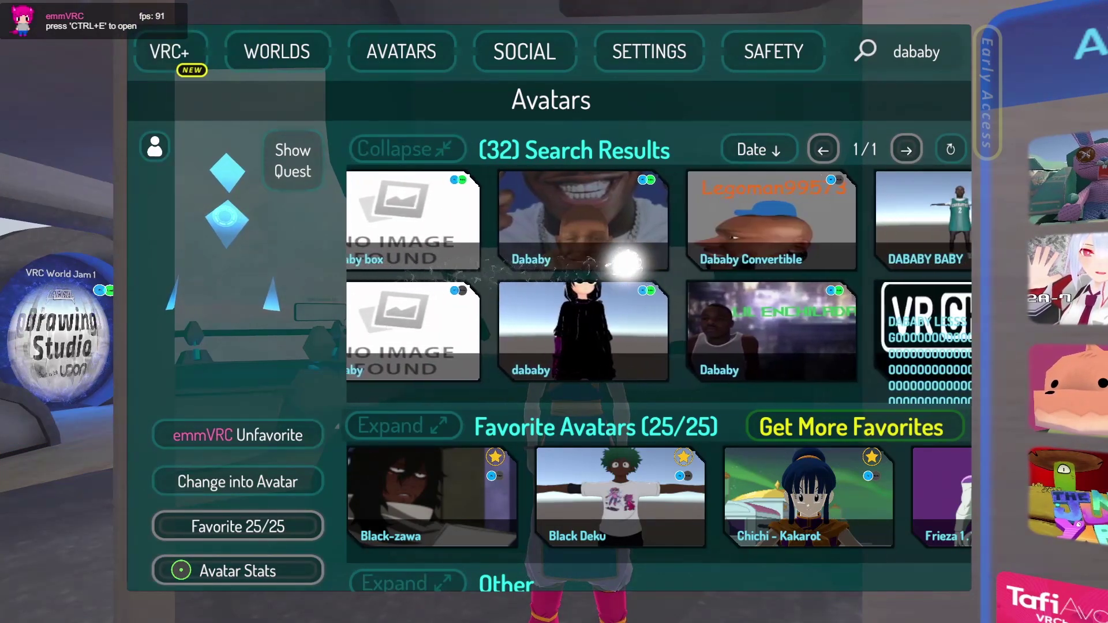
{"action": "left_click", "coordinate": [651, 272]}
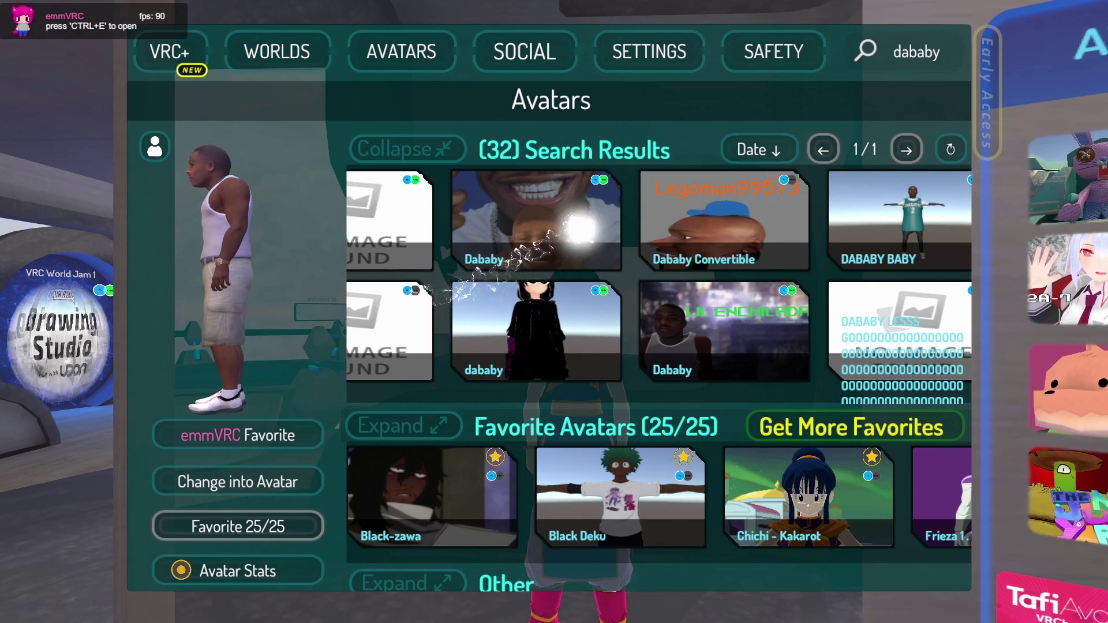
Reopen the avatar search and clear the old 'dababy' query
{"action": "left_click", "coordinate": [851, 69]}
{"action": "left_click", "coordinate": [606, 215]}
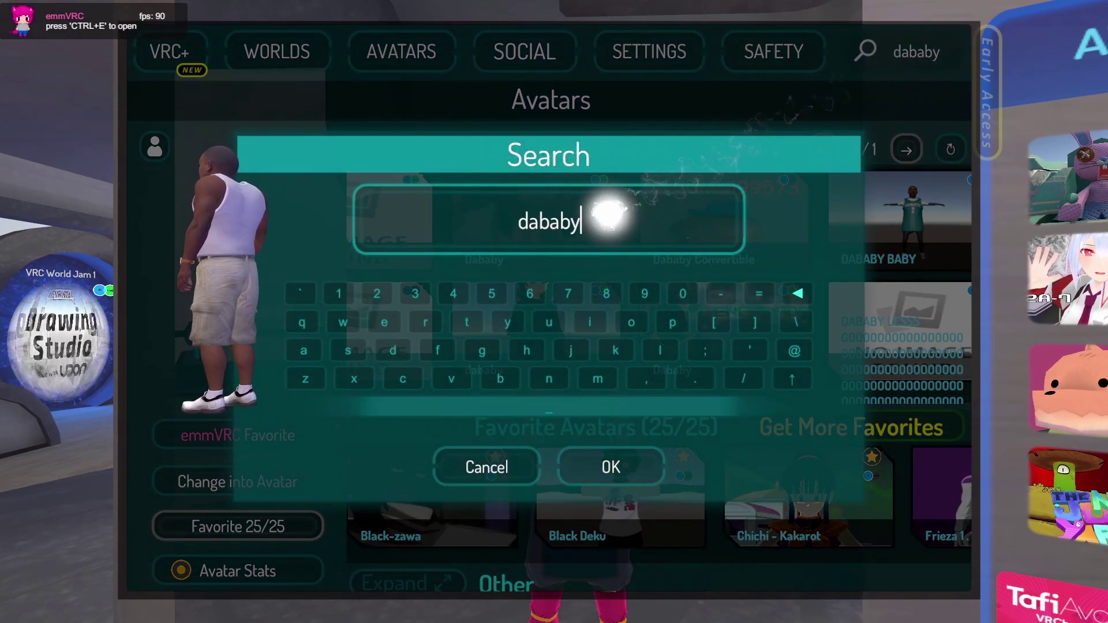
{"action": "key", "text": "BackSpace"}
{"action": "key", "text": "BackSpace"}
{"action": "key", "text": "BackSpace"}
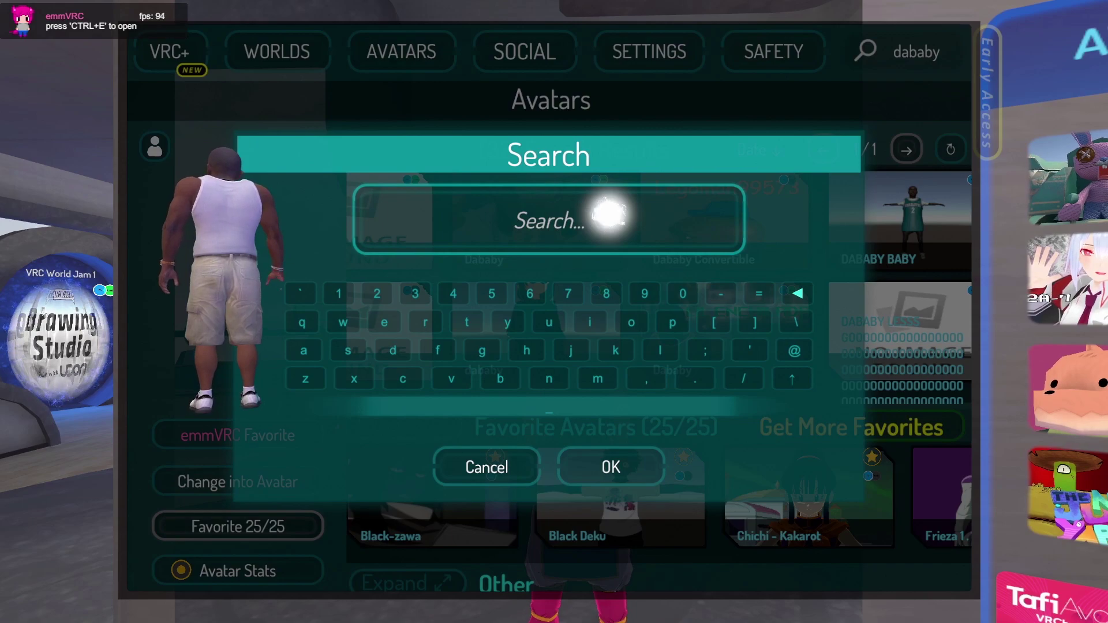